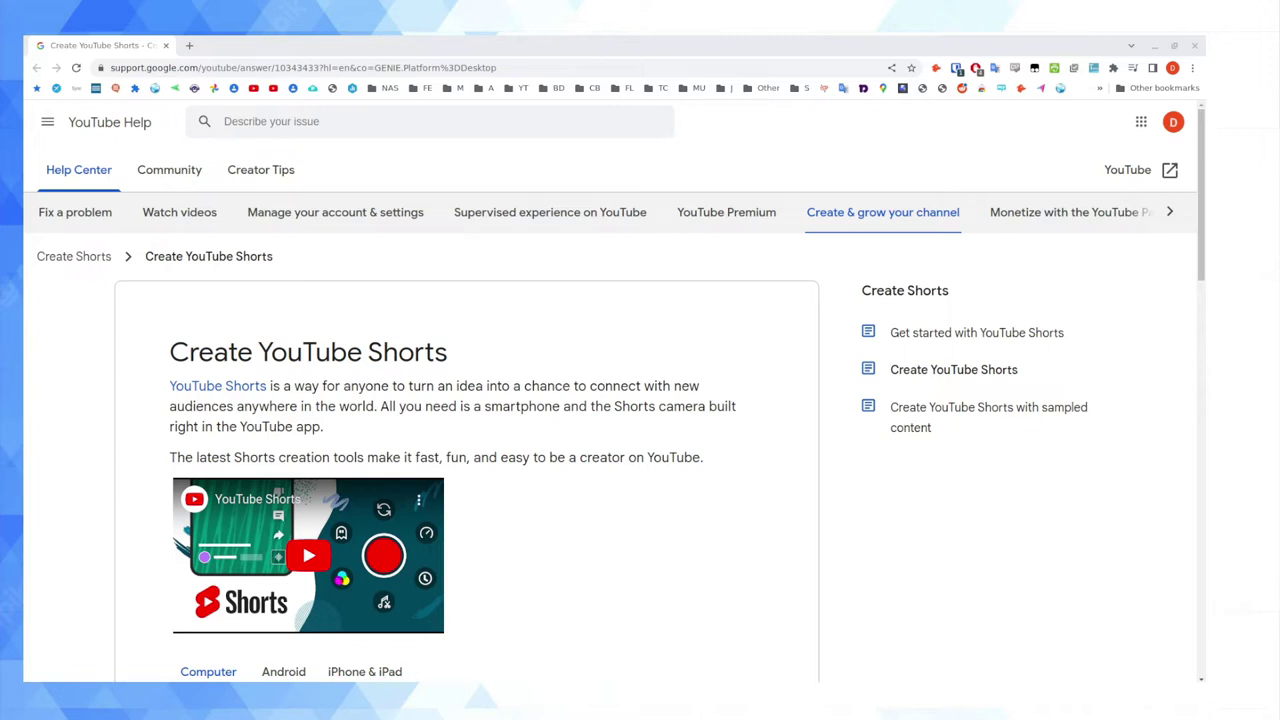
Highlight the Upload Shorts requirements: up to 60 seconds, square or vertical aspect ratio, and the #Shorts tag
{"action": "scroll", "coordinate": [614, 394], "scroll_direction": "down", "scroll_amount": 4}
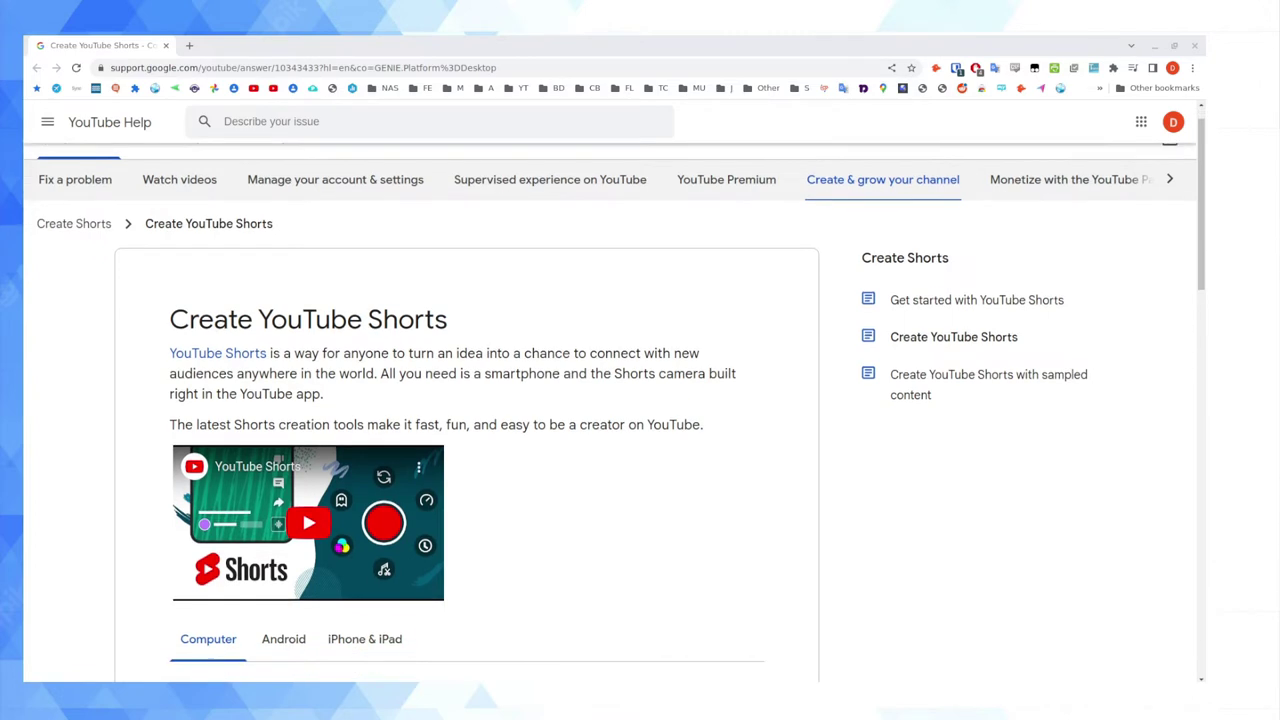
{"action": "scroll", "coordinate": [467, 410], "scroll_direction": "down", "scroll_amount": 1}
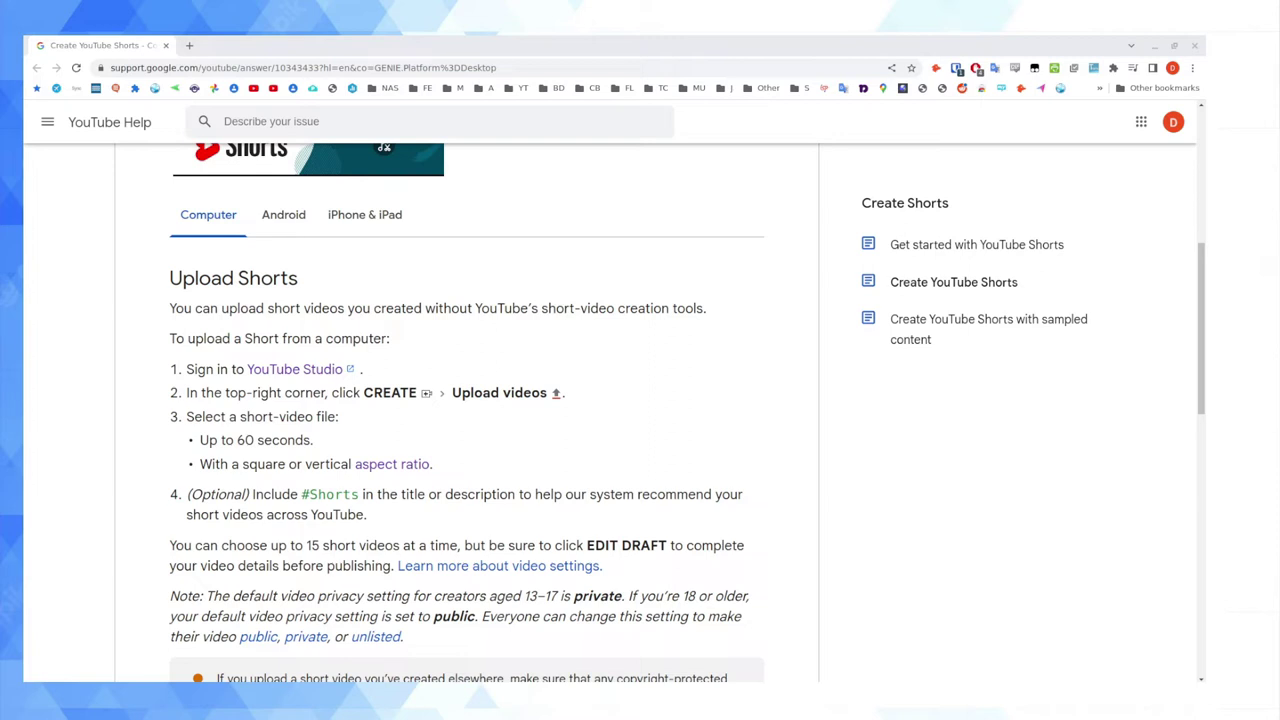
{"action": "scroll", "coordinate": [466, 410], "scroll_direction": "down", "scroll_amount": 1}
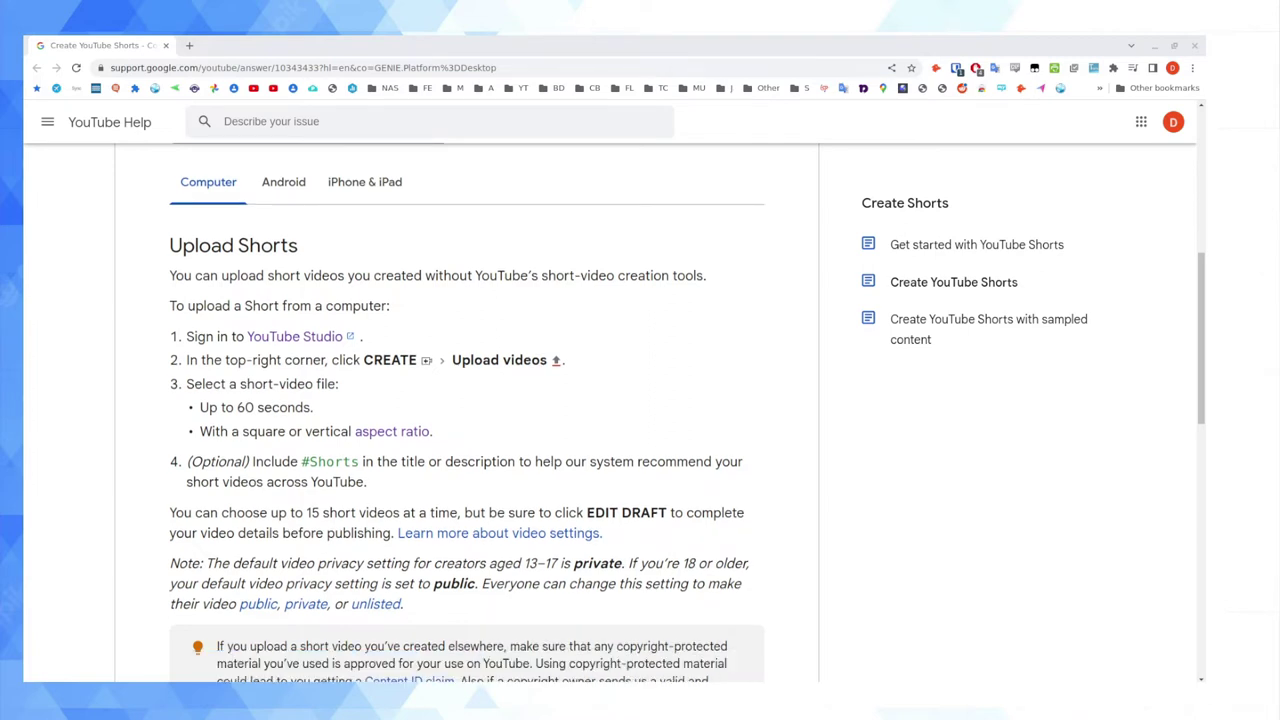
{"action": "left_click_drag", "start_coordinate": [200, 407], "coordinate": [432, 431]}
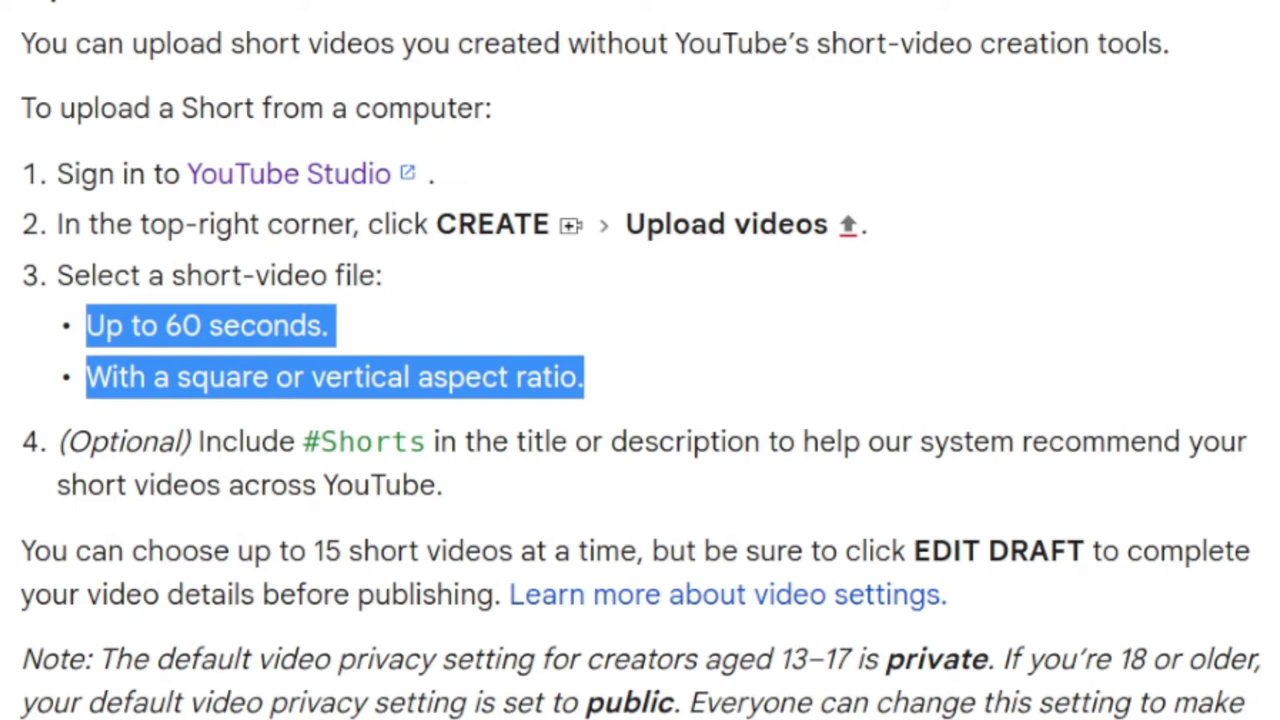
{"action": "left_click_drag", "start_coordinate": [321, 441], "coordinate": [426, 441]}
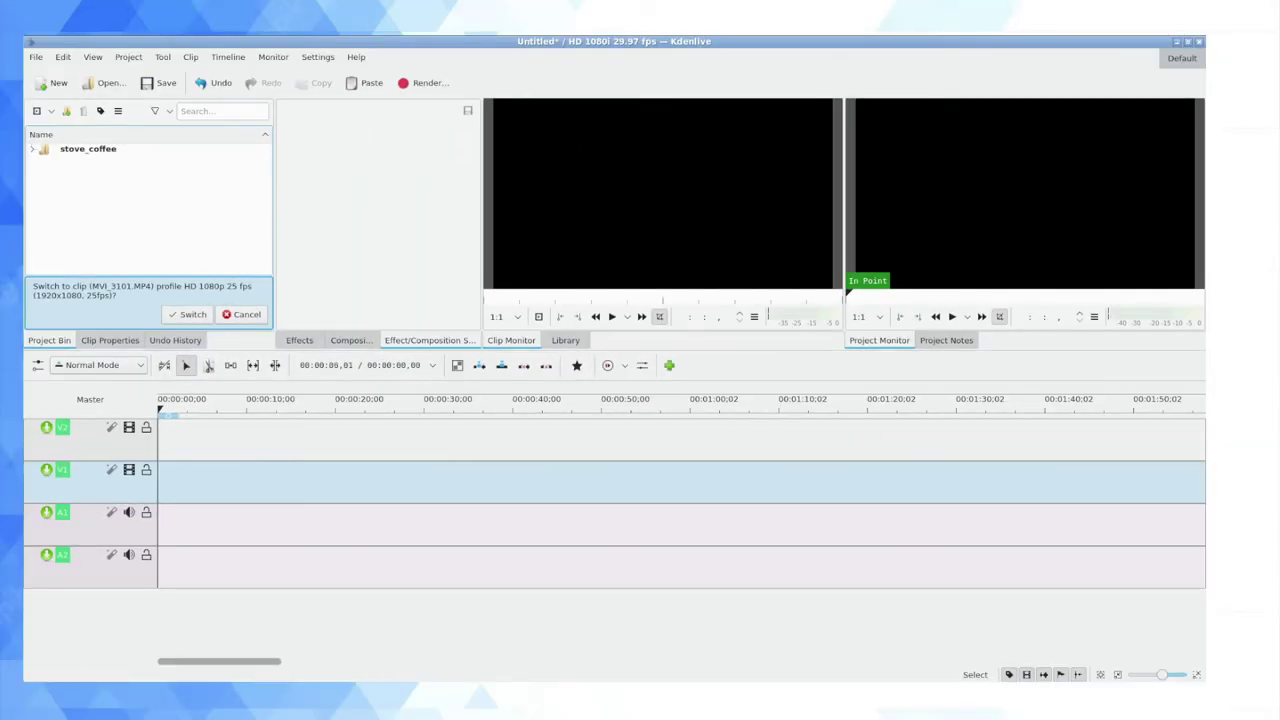
Accept switching the untitled project to the clip's HD 1080p 25 fps profile
{"action": "key", "text": "Return"}
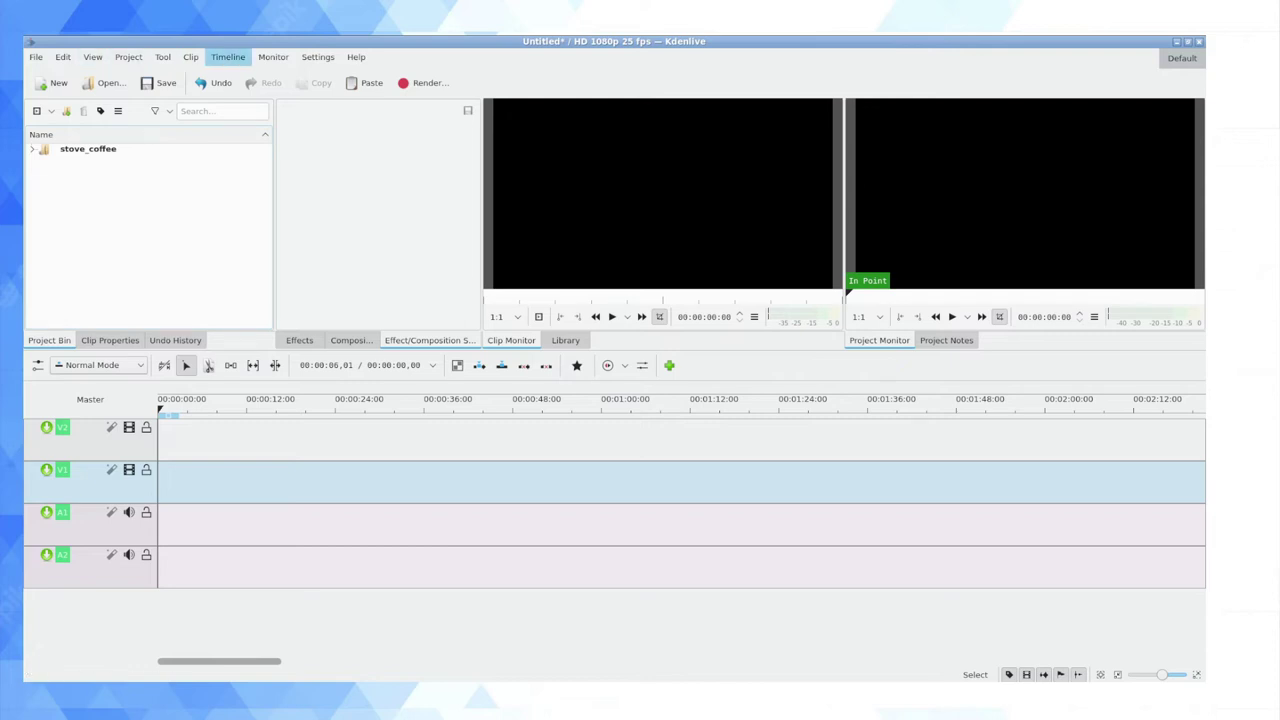
{"action": "left_click", "coordinate": [128, 57]}
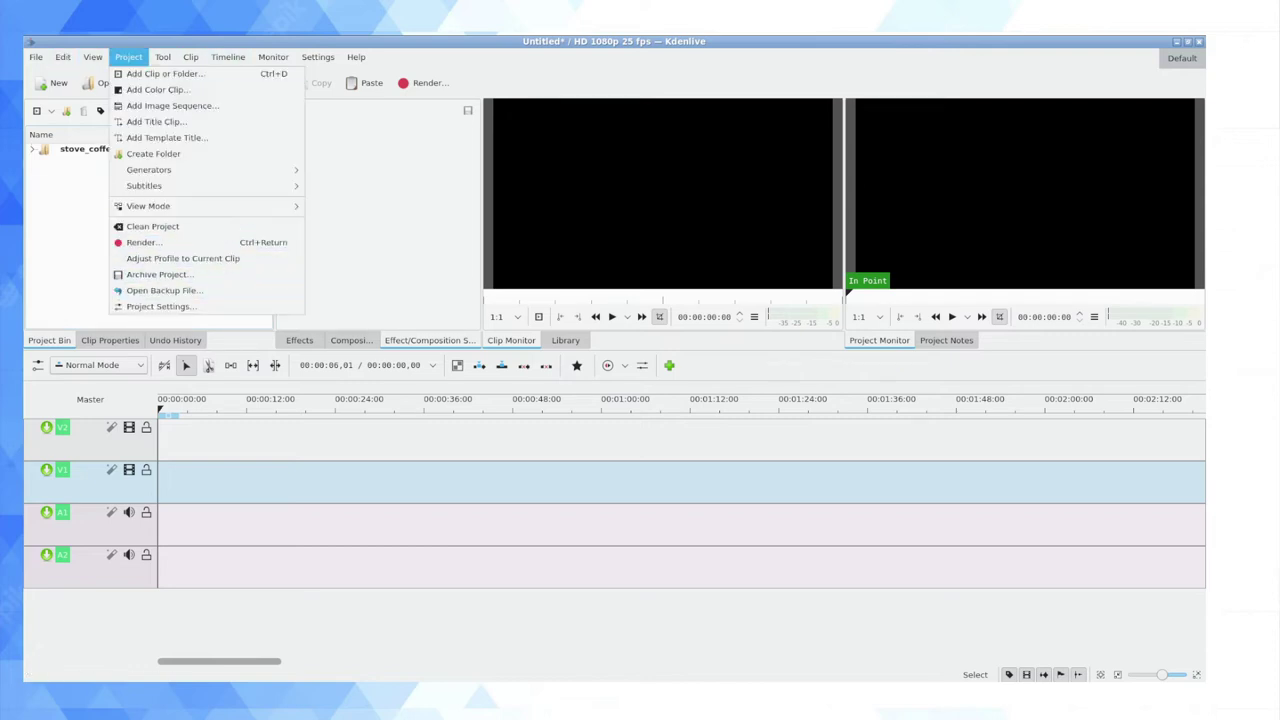
{"action": "mouse_move", "coordinate": [200, 186]}
{"action": "left_click", "coordinate": [158, 306]}
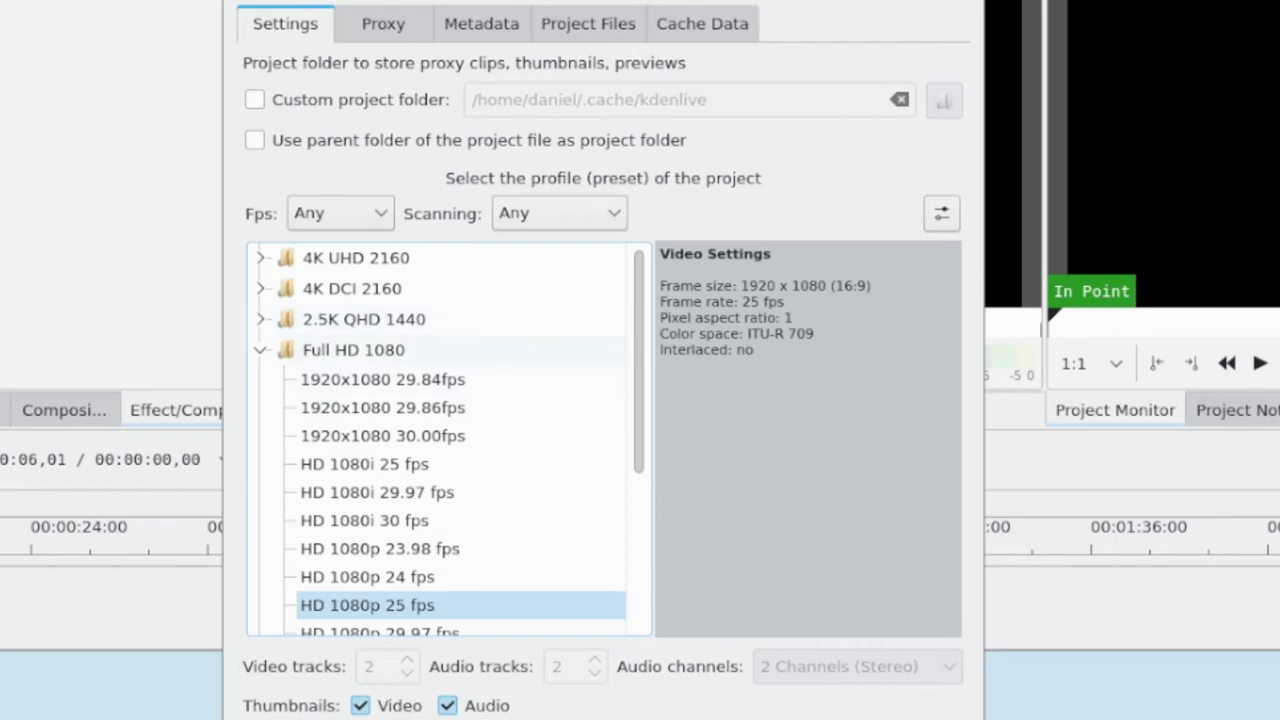
{"action": "left_click", "coordinate": [260, 350]}
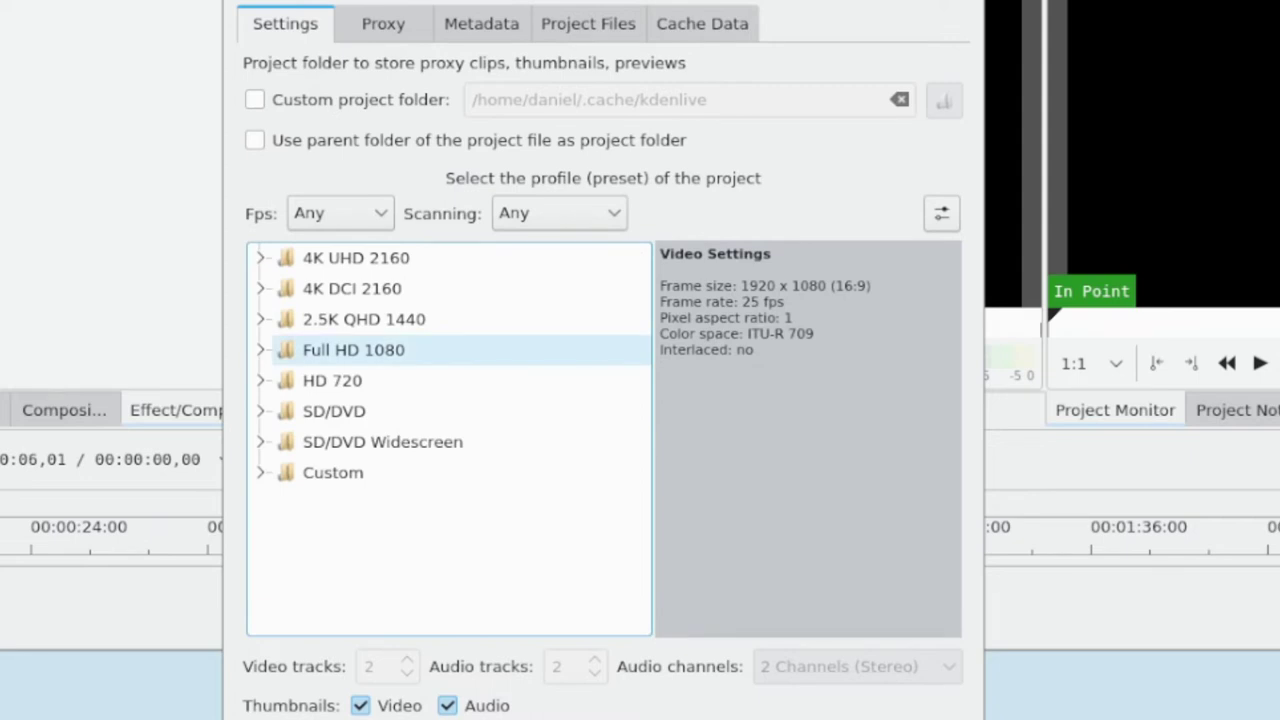
{"action": "key", "text": "Up"}
{"action": "key", "text": "Up"}
{"action": "key", "text": "Up"}
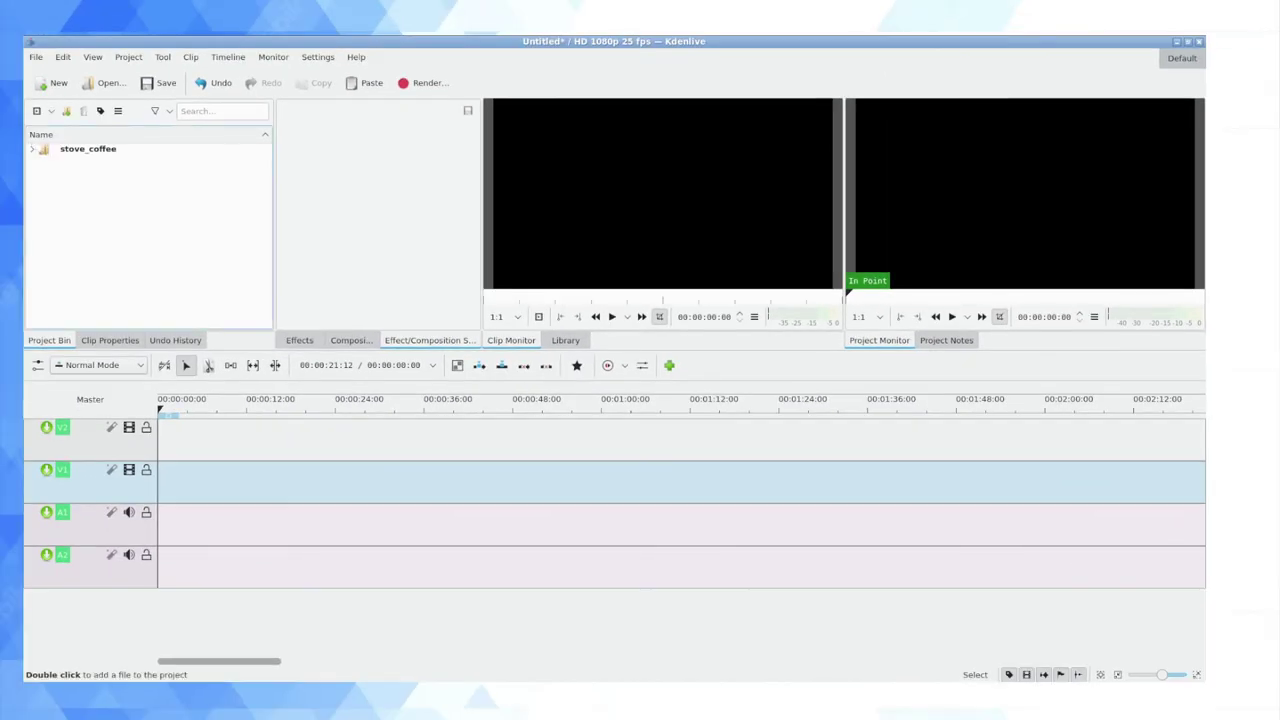
Expand stove_coffee and inspect MVI_3101.MP4's properties, confirming 1920x1080 at 25 fps
{"action": "double_click", "coordinate": [88, 148]}
{"action": "left_click", "coordinate": [140, 198]}
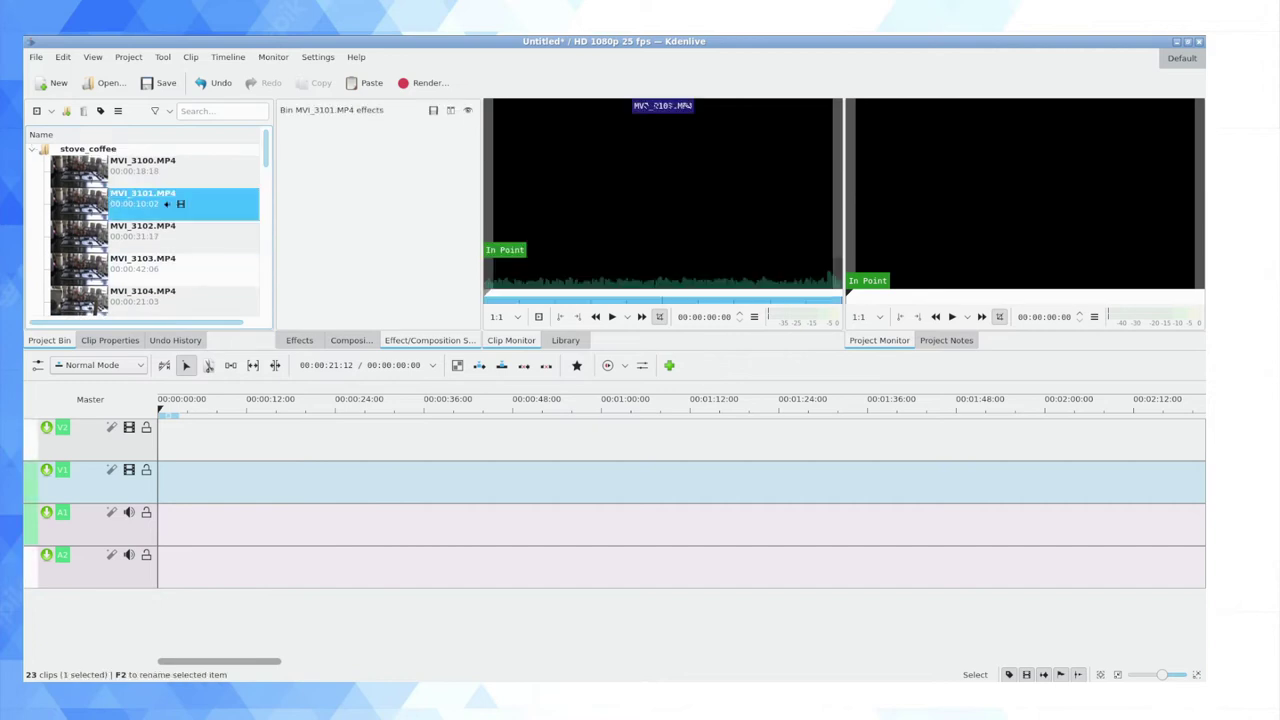
{"action": "left_click", "coordinate": [110, 340]}
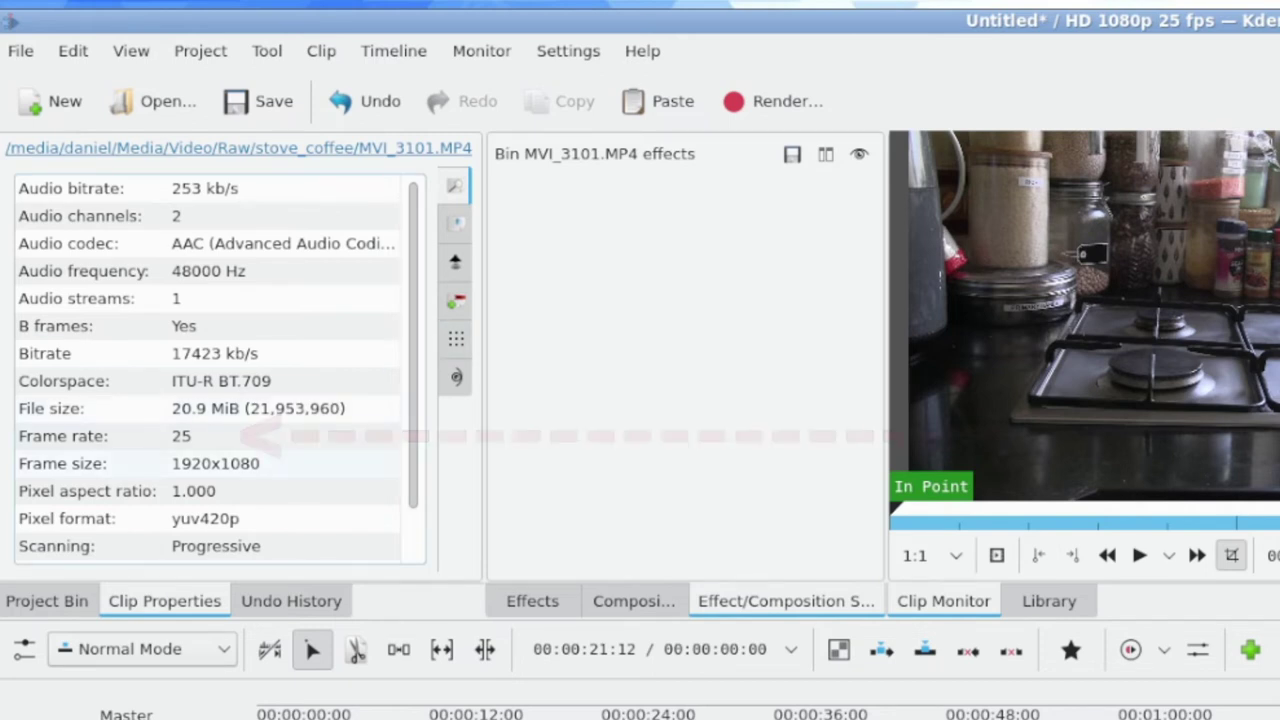
{"action": "left_click", "coordinate": [62, 436]}
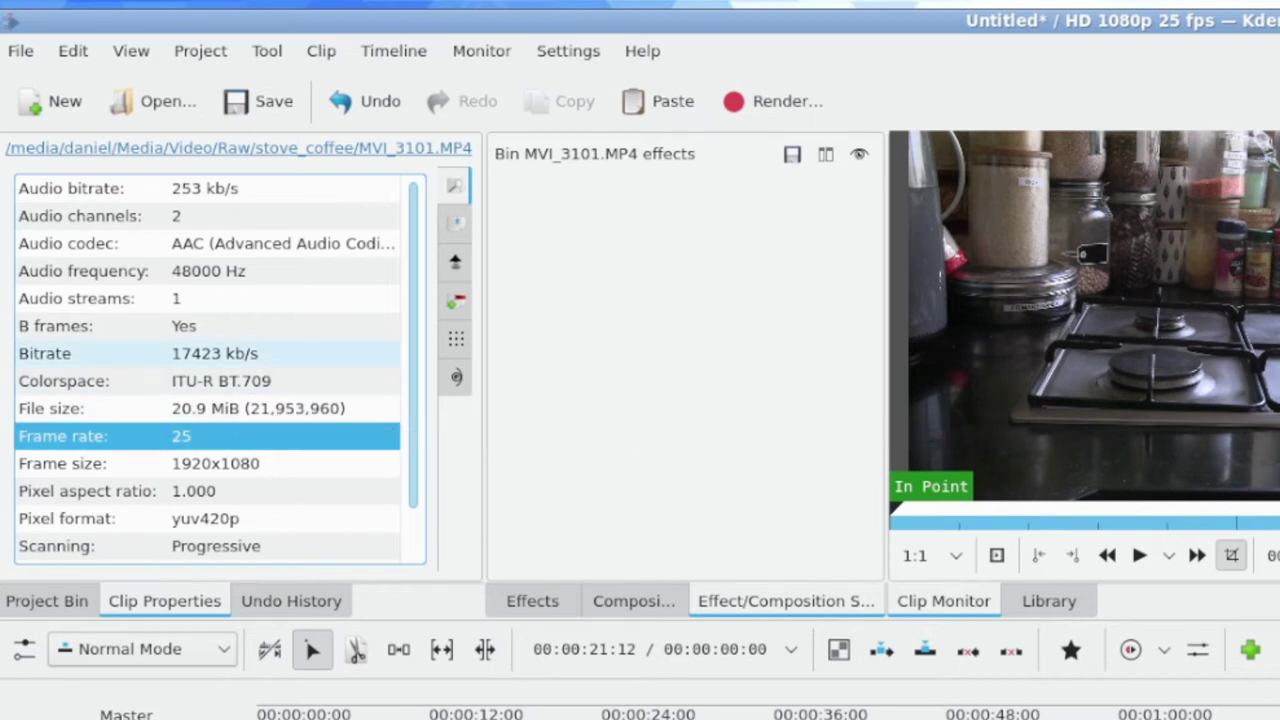
Open Project Settings and browse the expanded Custom profile list
{"action": "left_click", "coordinate": [200, 51]}
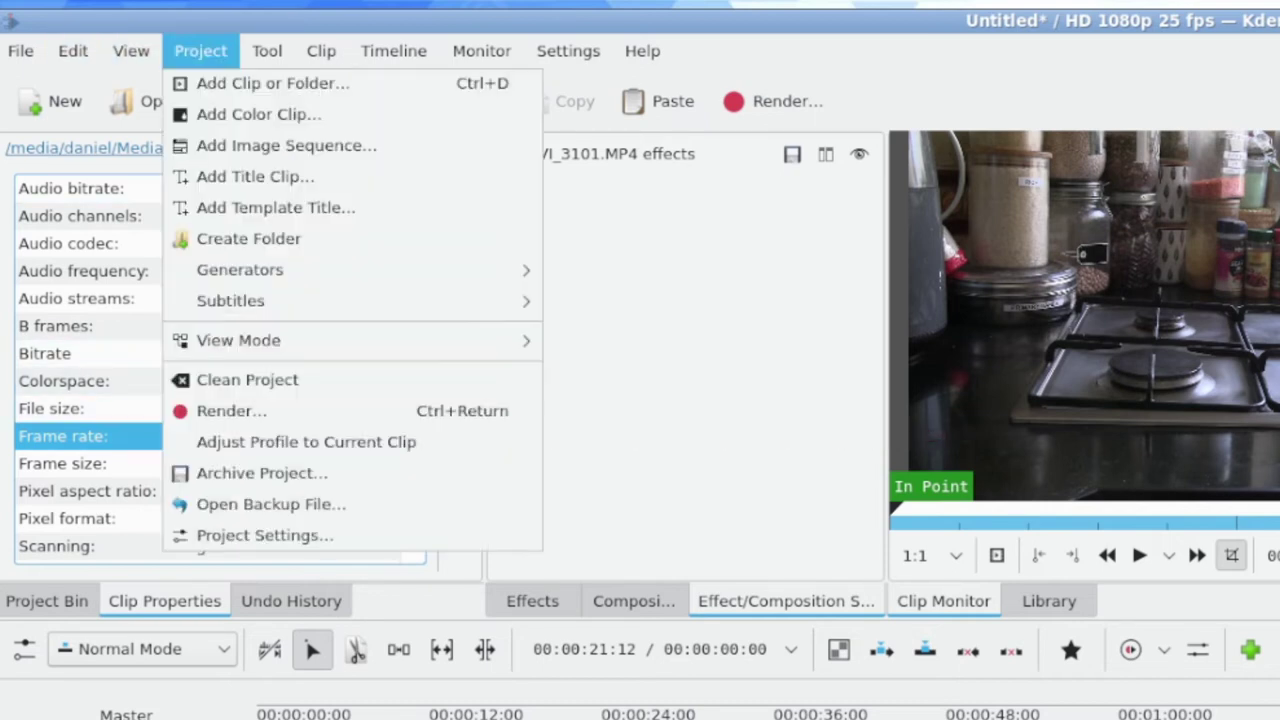
{"action": "left_click", "coordinate": [260, 531]}
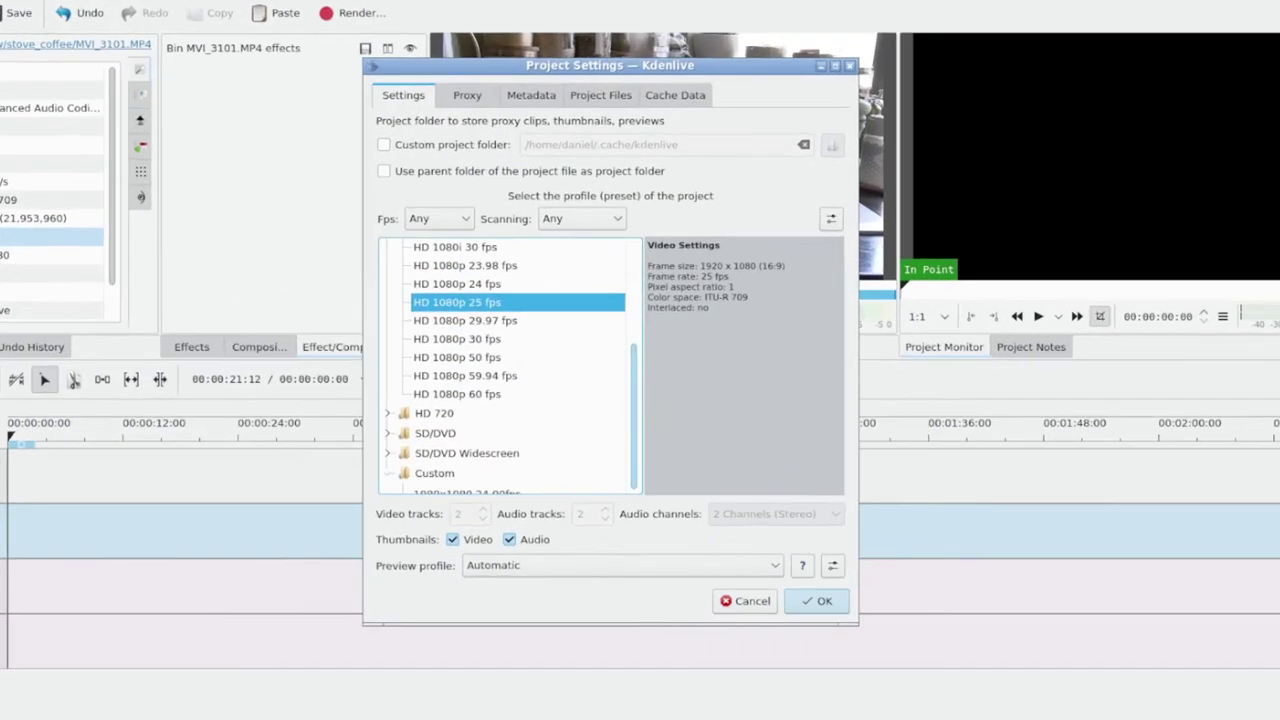
{"action": "left_click", "coordinate": [450, 437]}
{"action": "scroll", "coordinate": [470, 400], "scroll_direction": "down", "scroll_amount": 5}
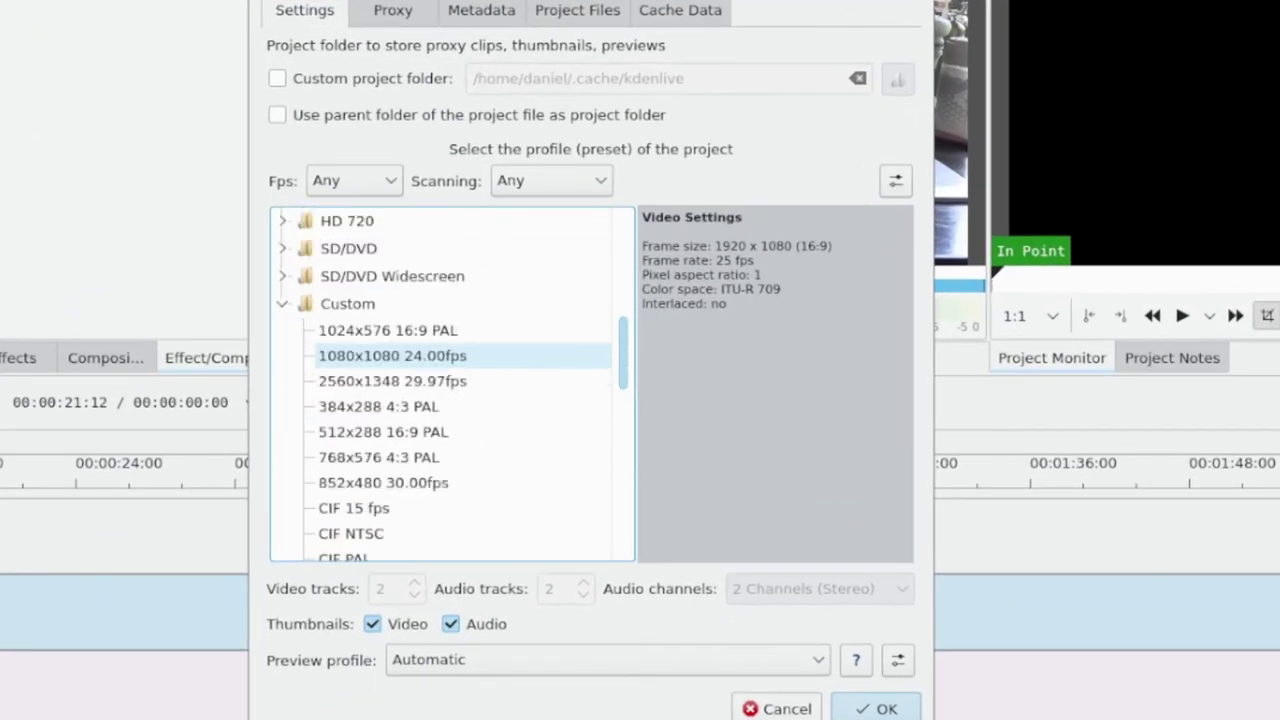
{"action": "scroll", "coordinate": [450, 349], "scroll_direction": "down", "scroll_amount": 8}
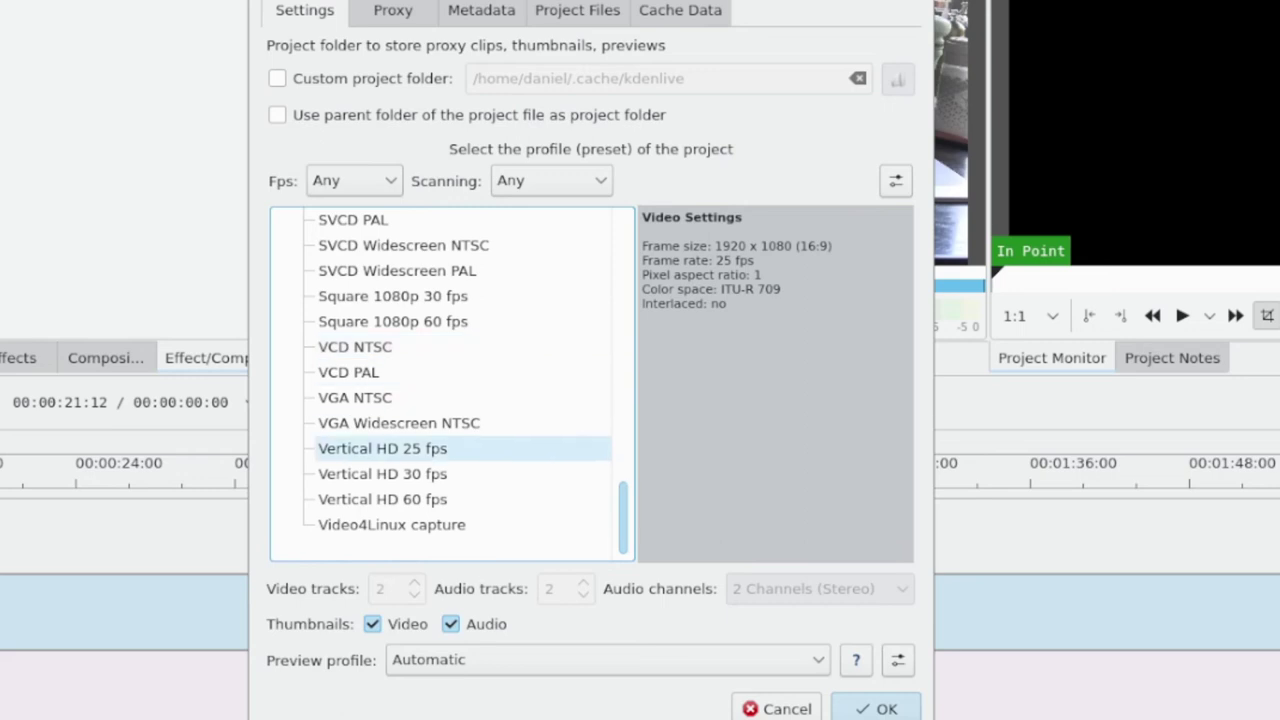
{"action": "scroll", "coordinate": [450, 410], "scroll_direction": "up", "scroll_amount": 1}
{"action": "scroll", "coordinate": [450, 400], "scroll_direction": "down", "scroll_amount": 1}
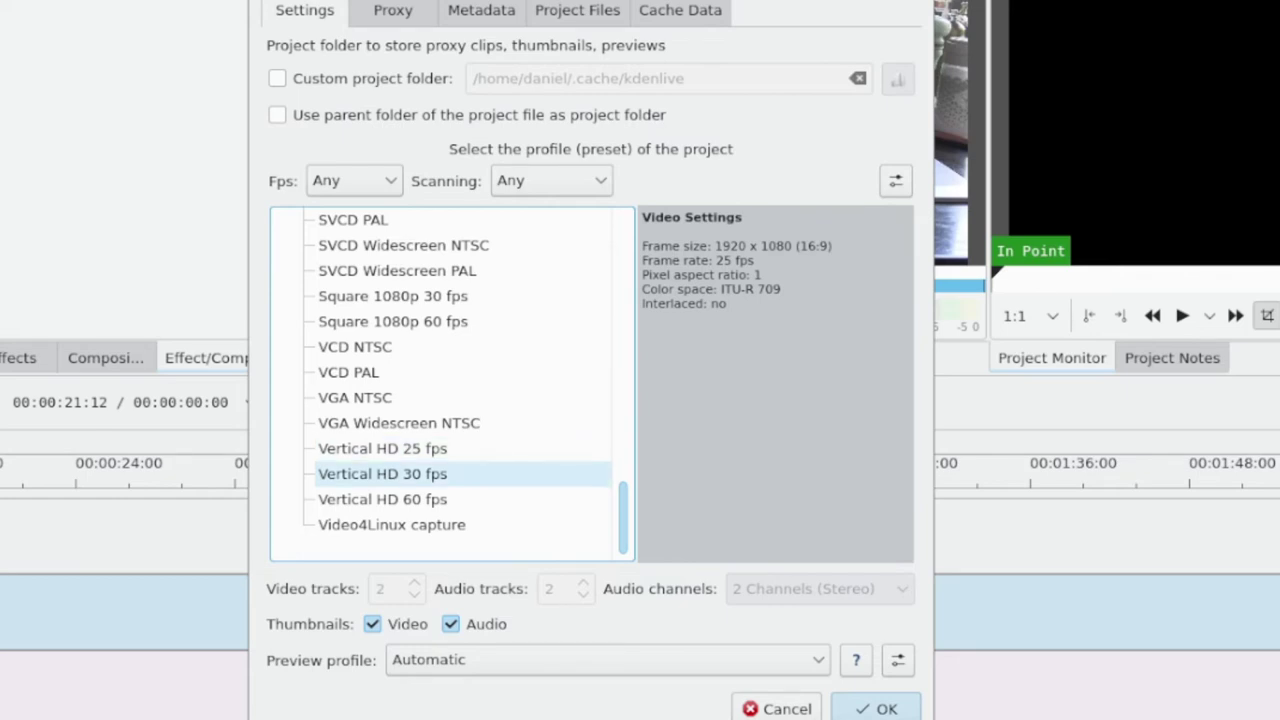
{"action": "scroll", "coordinate": [400, 474], "scroll_direction": "up", "scroll_amount": 1}
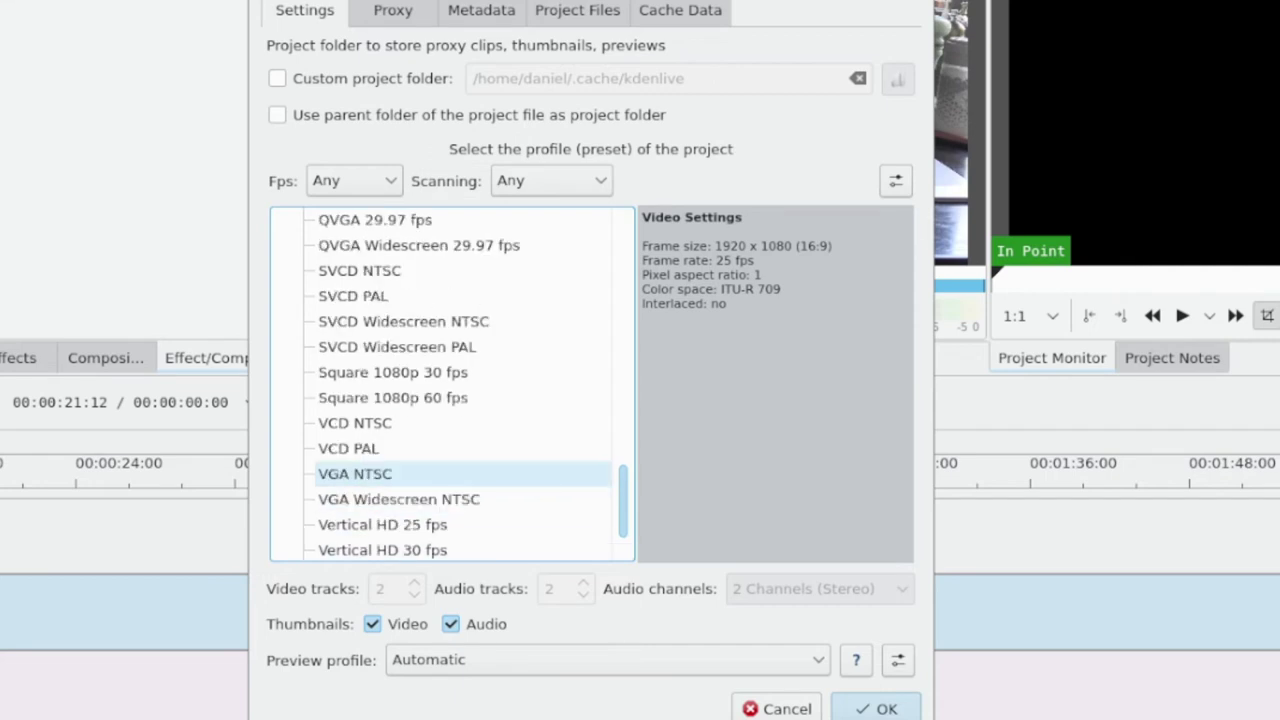
Compare the square and vertical presets and pick Vertical HD 25 fps (1080x1920)
{"action": "left_click", "coordinate": [392, 372]}
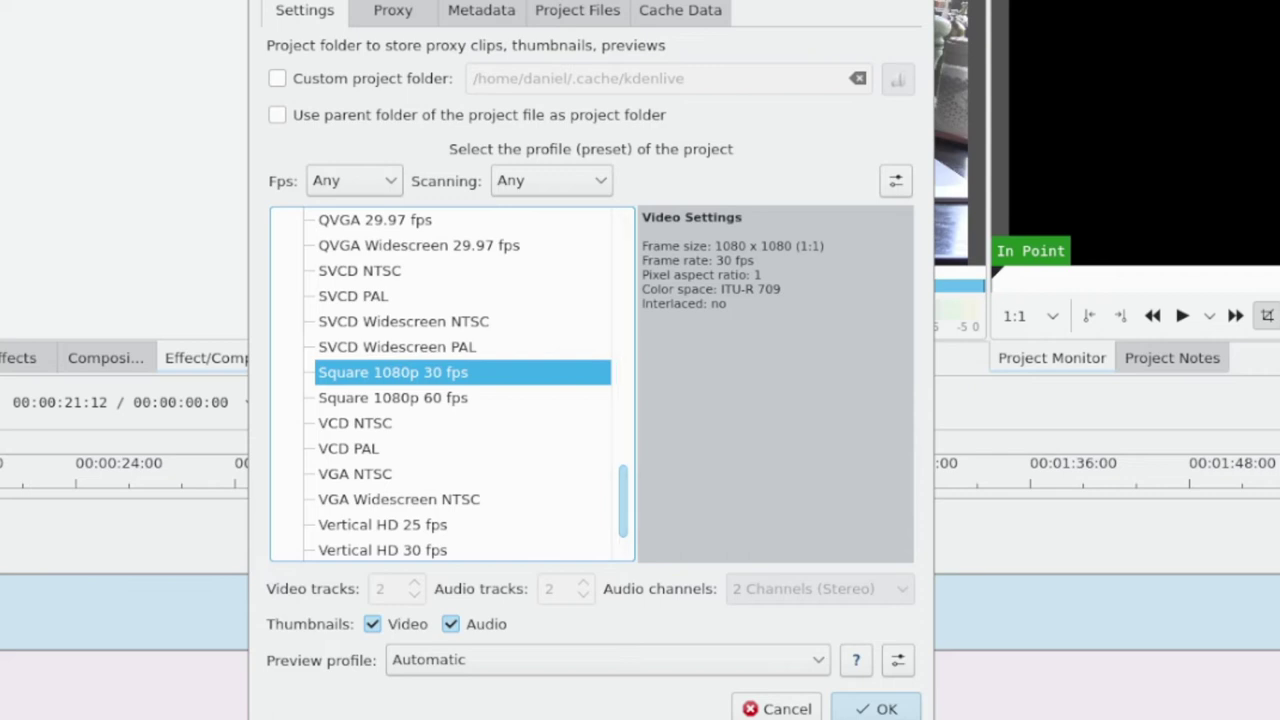
{"action": "scroll", "coordinate": [400, 410], "scroll_direction": "down", "scroll_amount": 1}
{"action": "left_click", "coordinate": [400, 448]}
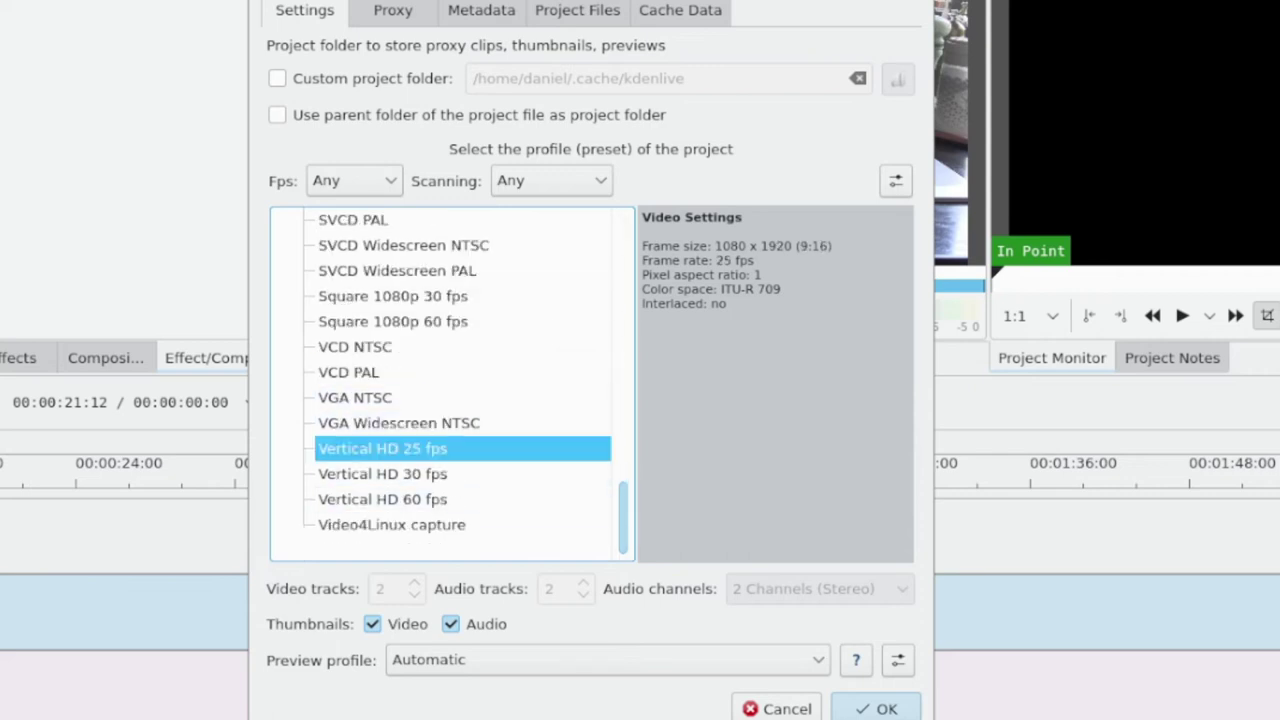
{"action": "left_click", "coordinate": [400, 474]}
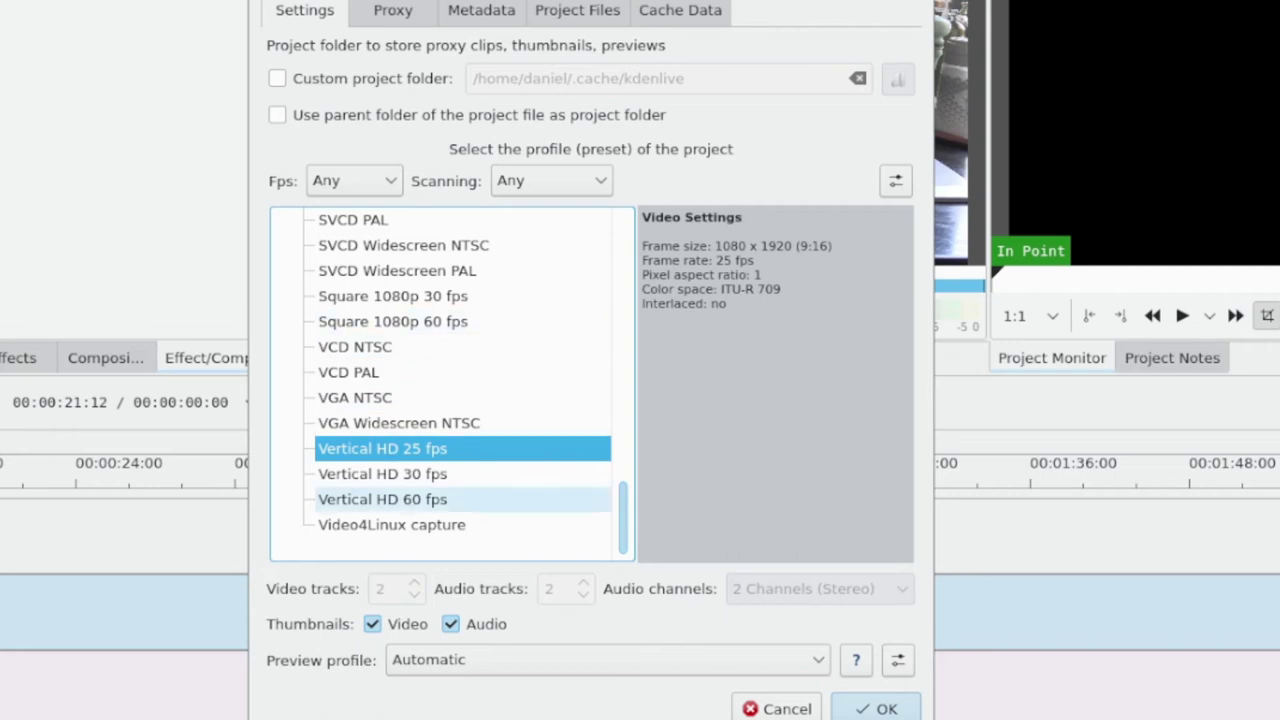
{"action": "left_click", "coordinate": [895, 180]}
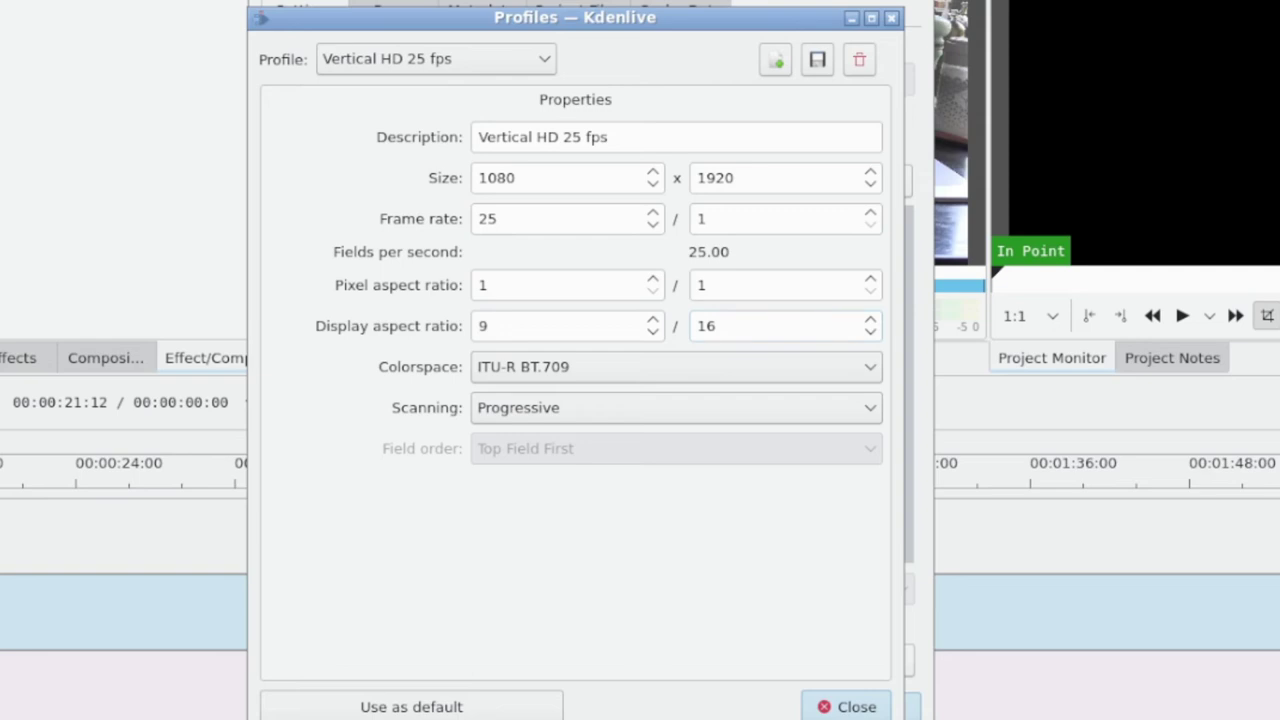
{"action": "key", "text": "Escape"}
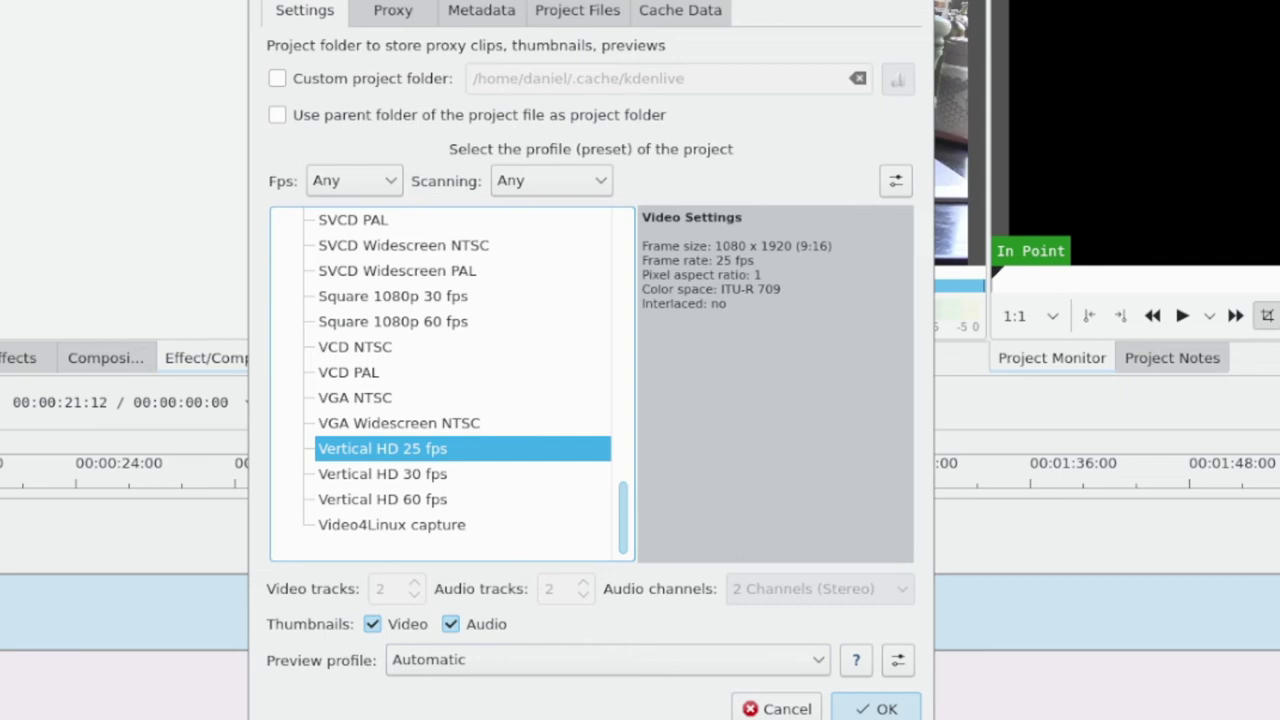
{"action": "left_click", "coordinate": [876, 708]}
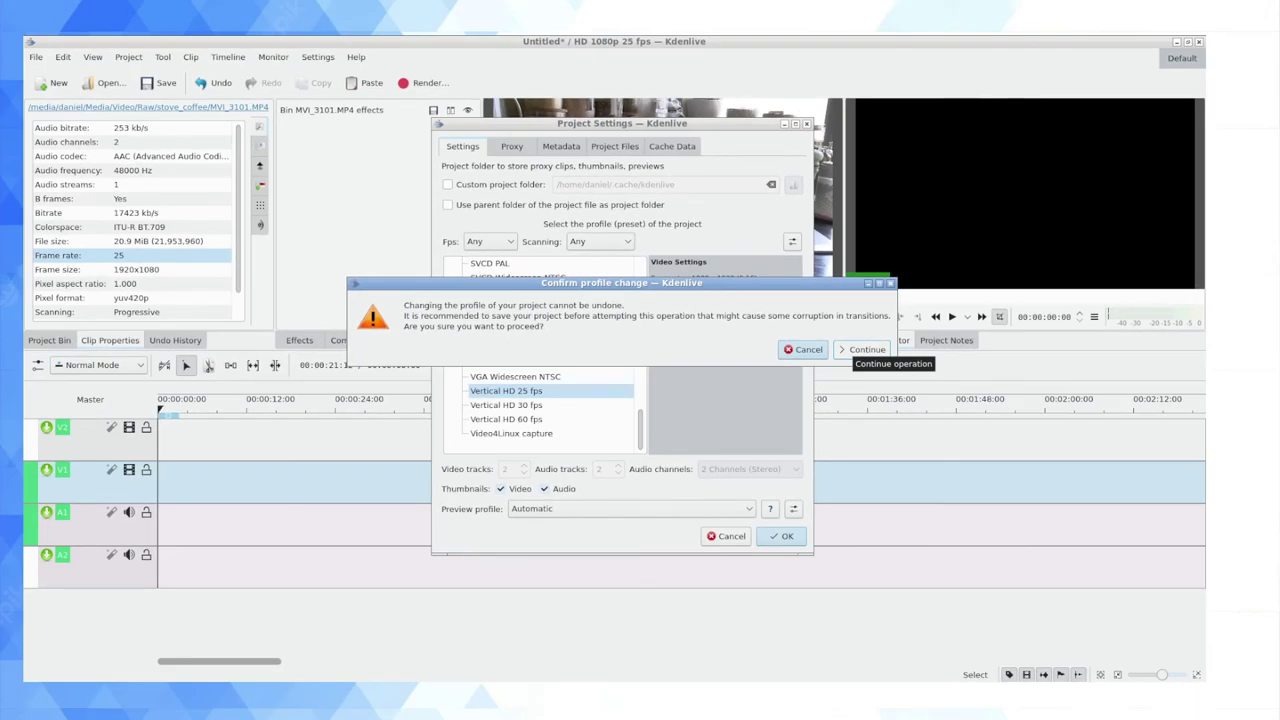
Confirm the switch to the Vertical HD 25 fps profile and return to the Project Bin
{"action": "left_click", "coordinate": [865, 350]}
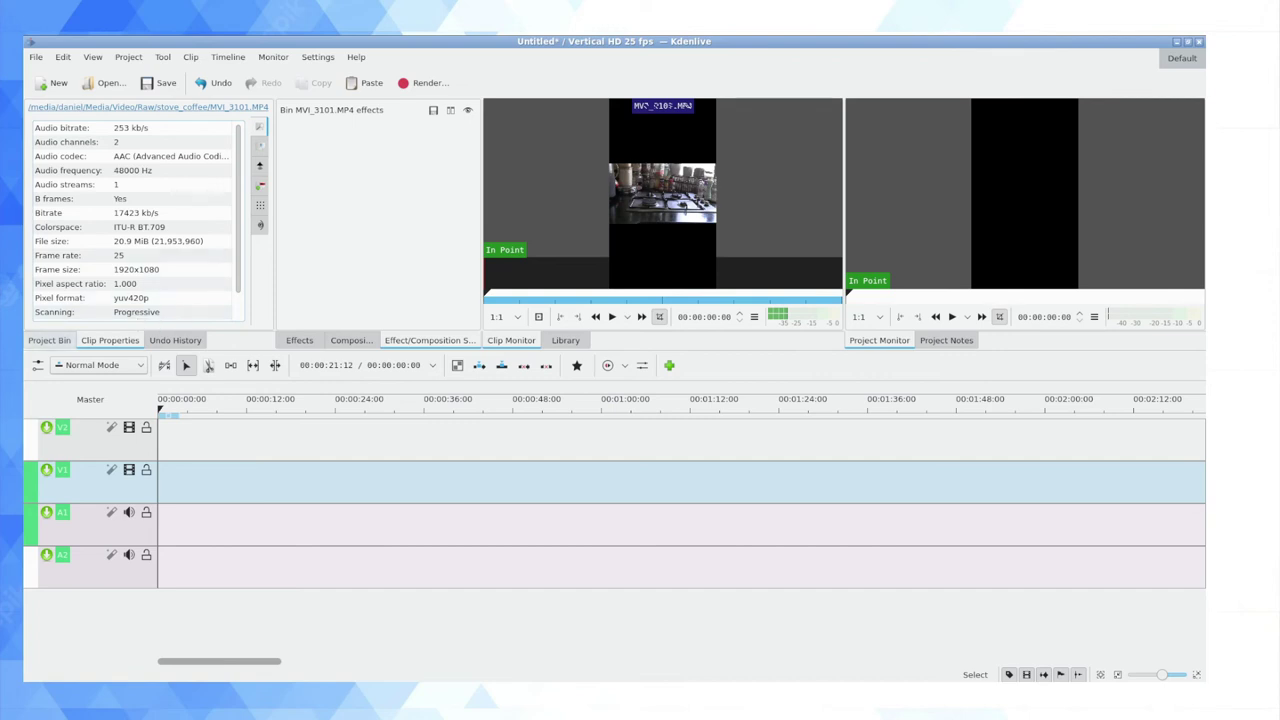
{"action": "left_click", "coordinate": [49, 340]}
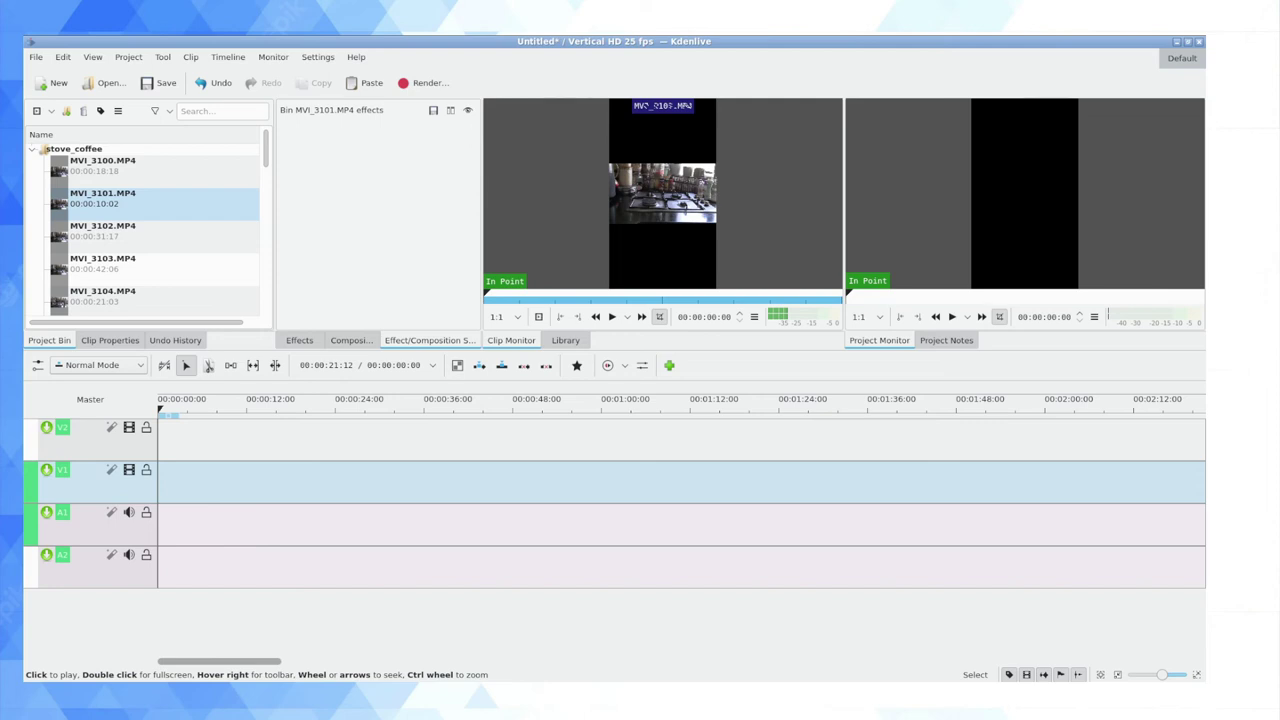
Place MVI_3101.MP4 at the start of the timeline on V1 and A1
{"action": "left_click_drag", "start_coordinate": [100, 200], "coordinate": [171, 480]}
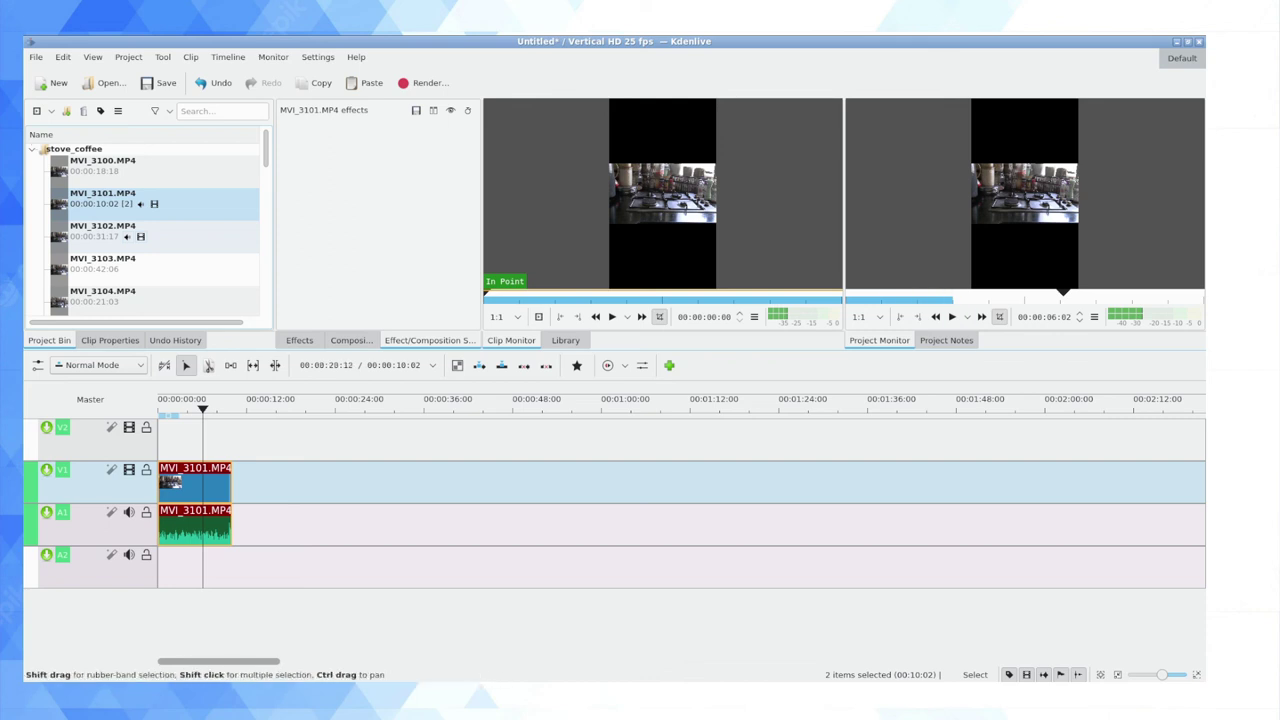
Filter the Effects list by 'trans' and highlight the Transform effect
{"action": "left_click", "coordinate": [299, 340]}
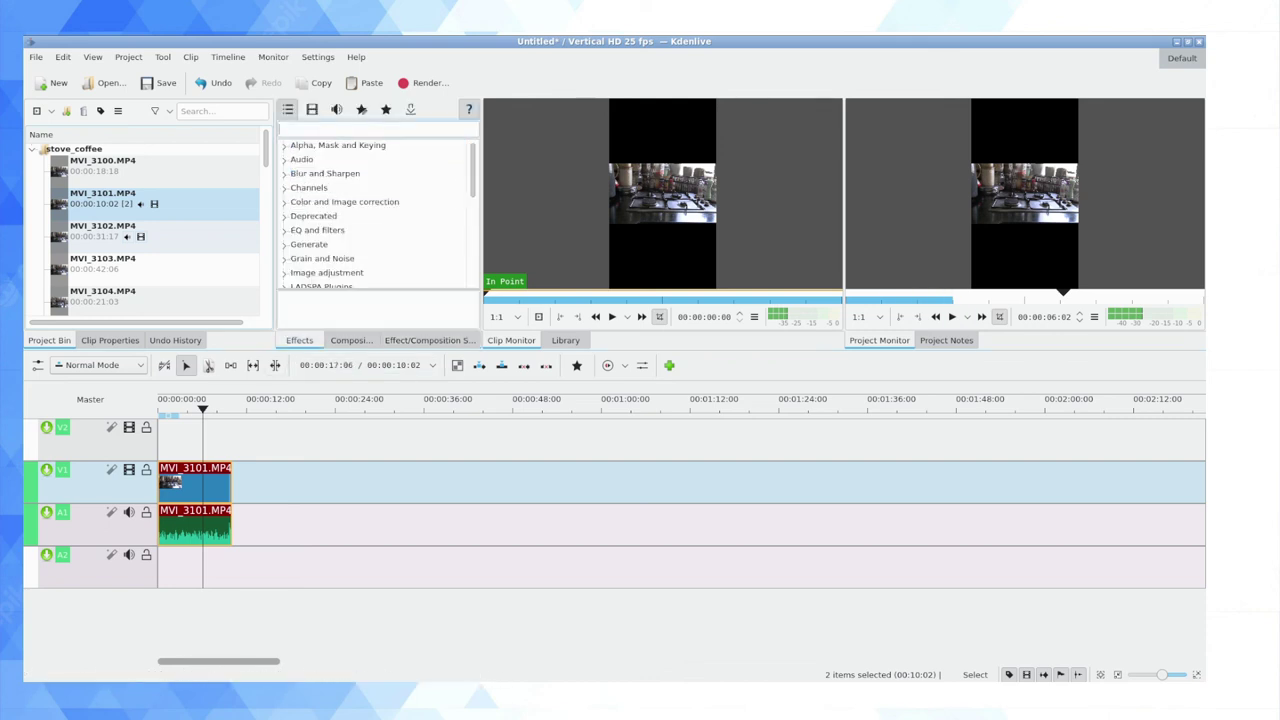
{"action": "type", "text": "trsa"}
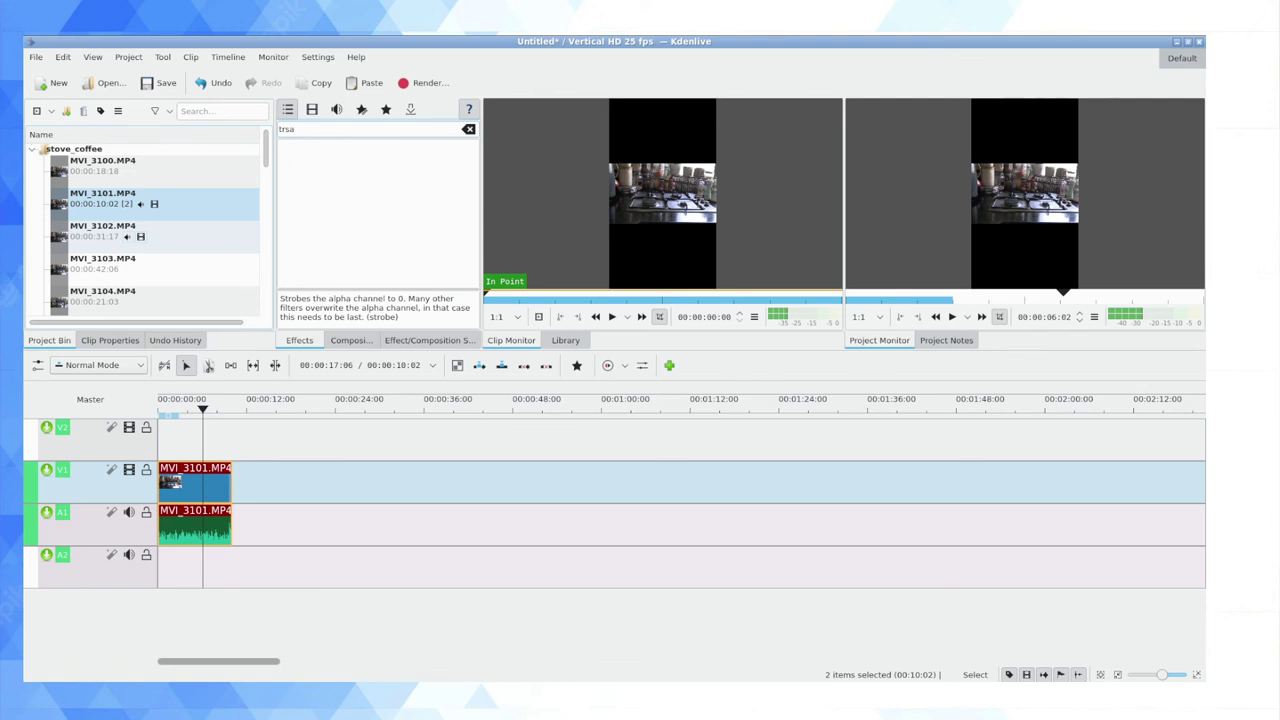
{"action": "key", "text": "BackSpace"}
{"action": "key", "text": "BackSpace"}
{"action": "type", "text": "ans"}
{"action": "key", "text": "Down"}
{"action": "key", "text": "Down"}
{"action": "key", "text": "Down"}
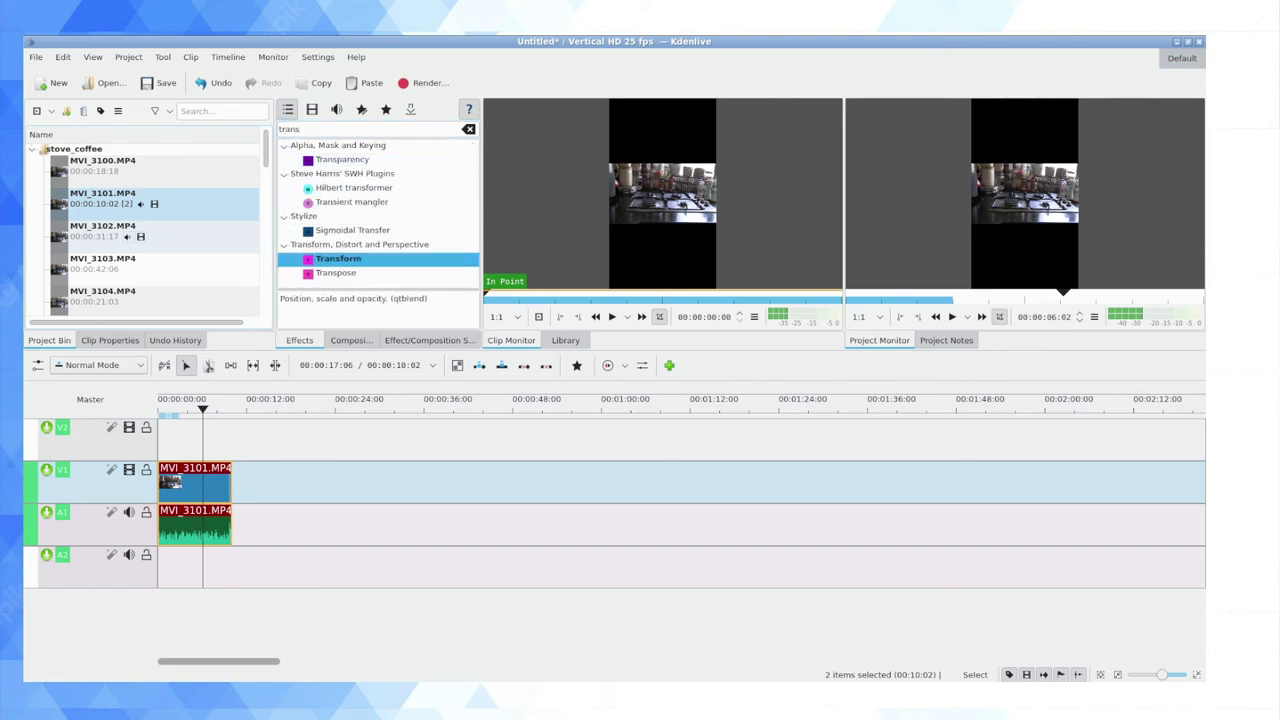